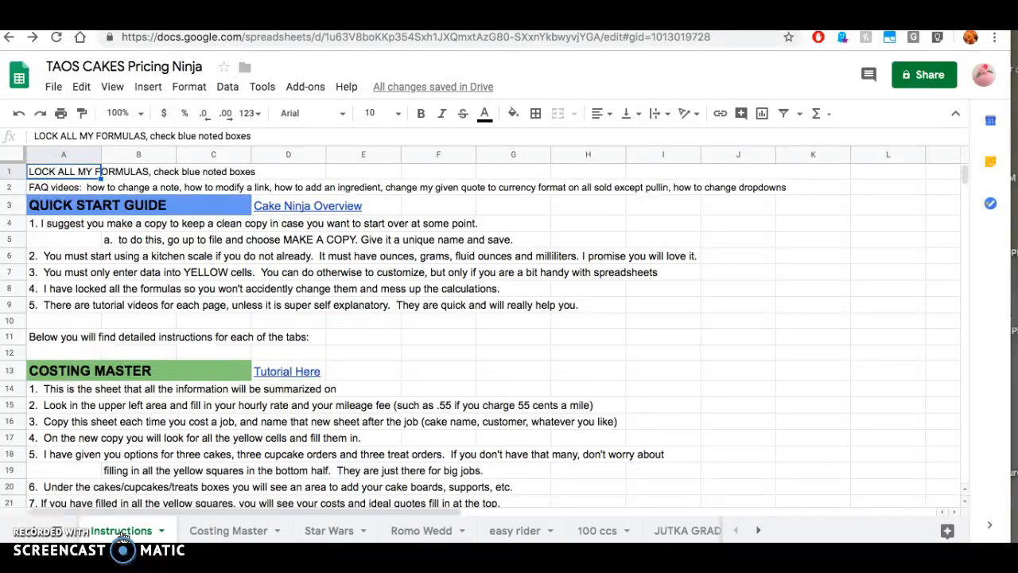
# - On the Costing Master sheet, review the note and available note options for the bake-and-decorate time estimate cell
pyautogui.click(227, 536)
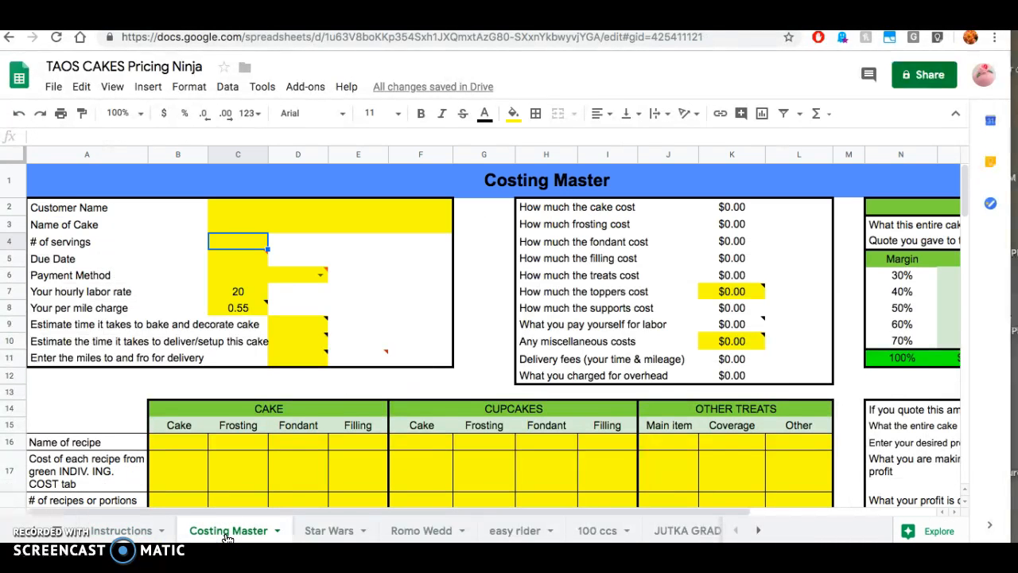
pyautogui.moveTo(297, 336)
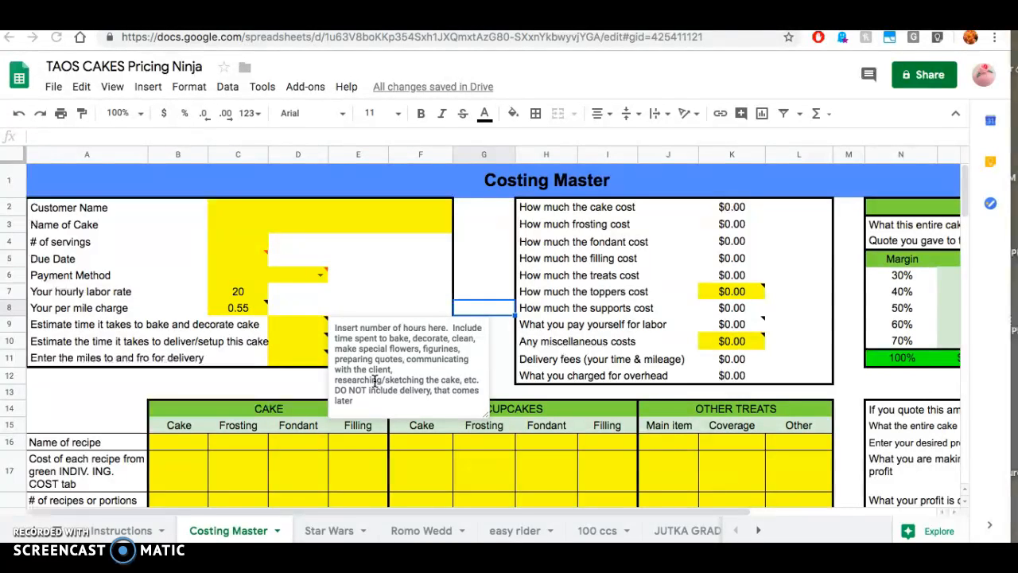
pyautogui.click(291, 328)
pyautogui.rightClick(291, 328)
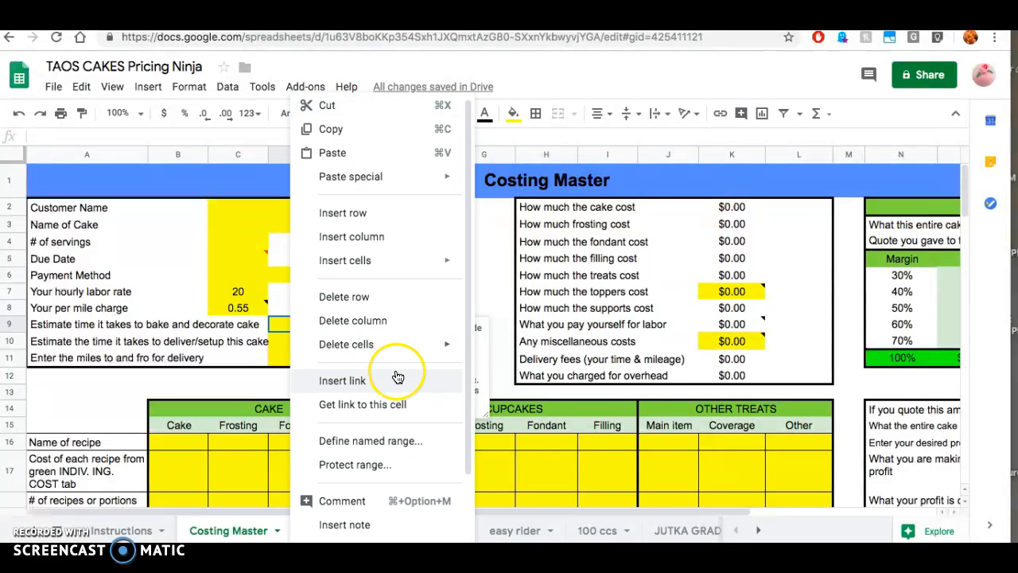
pyautogui.scroll(-3, 393, 378)
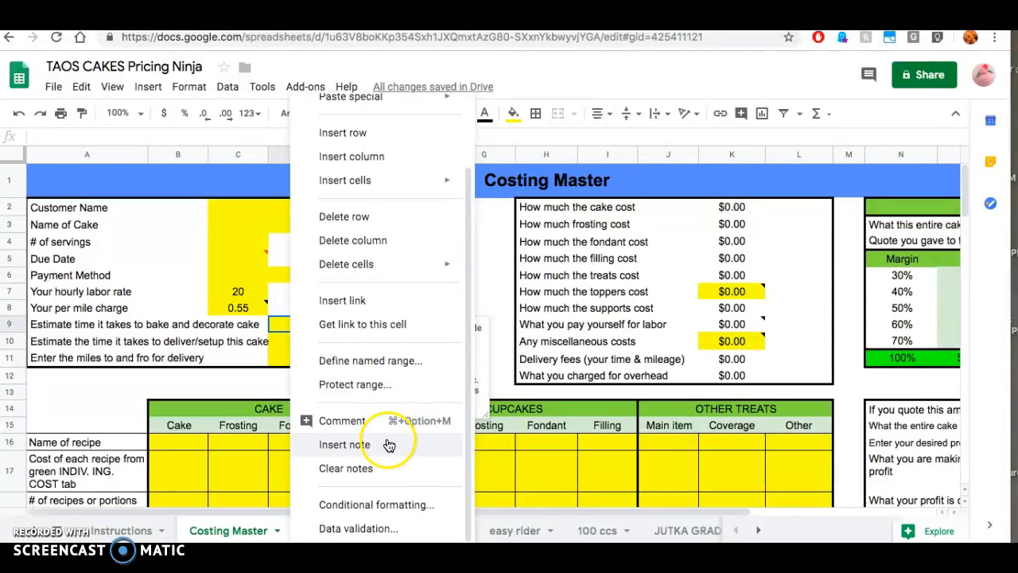
pyautogui.click(374, 470)
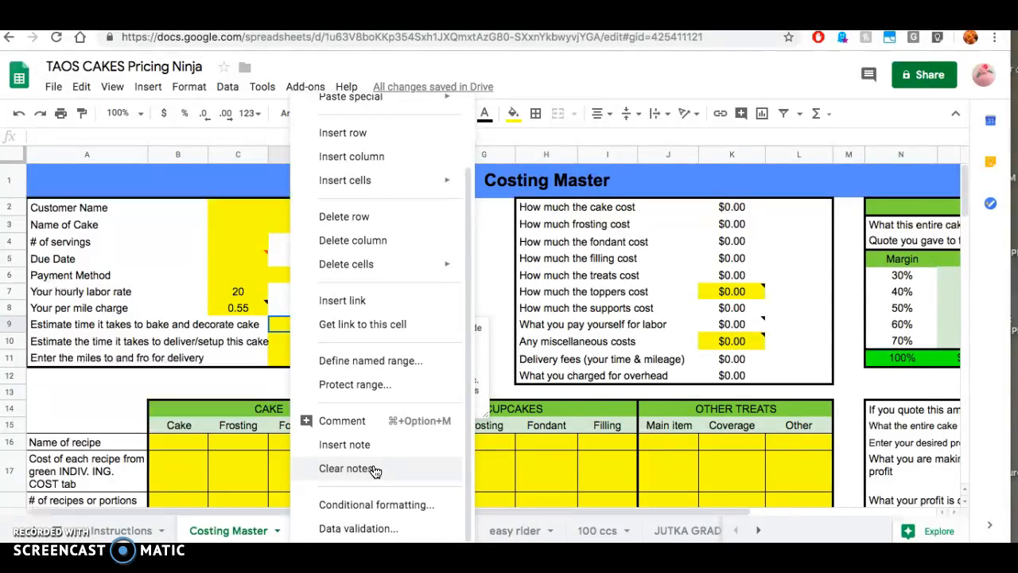
pyautogui.click(362, 447)
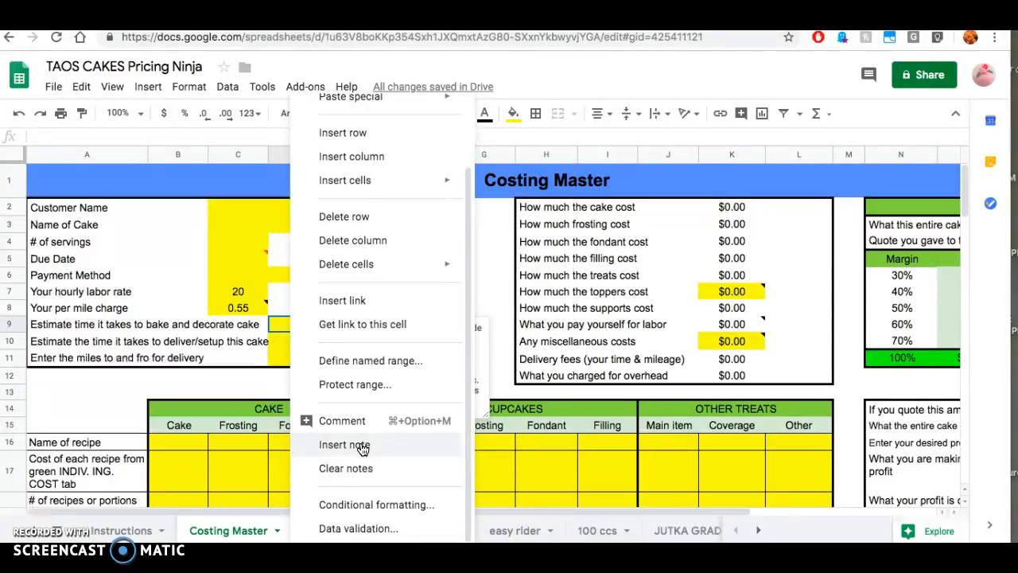
pyautogui.click(256, 380)
# - Add a note reading "I type my note here" to the blank Customer Name entry cell and display it
pyautogui.click(232, 206)
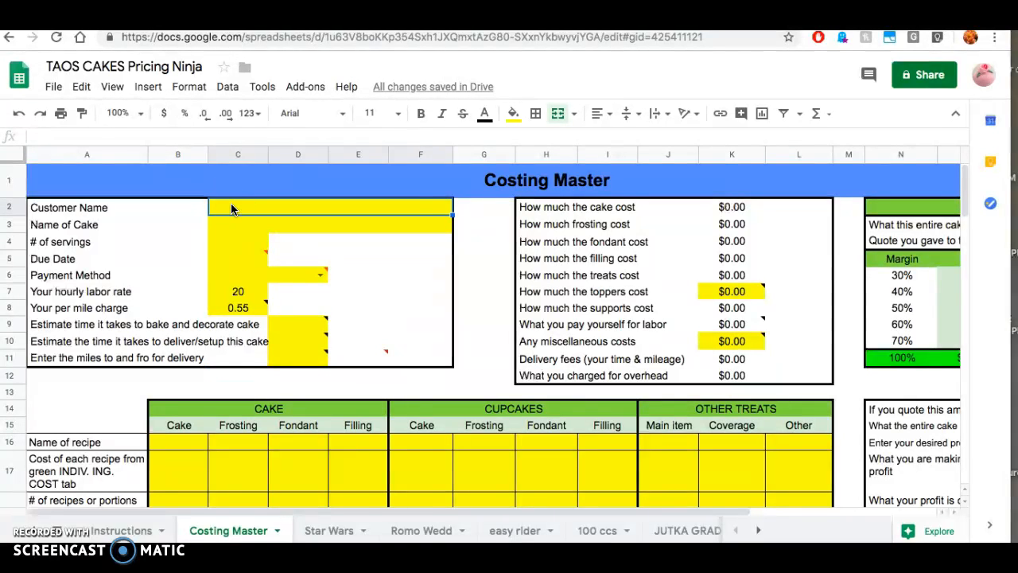
pyautogui.rightClick(232, 207)
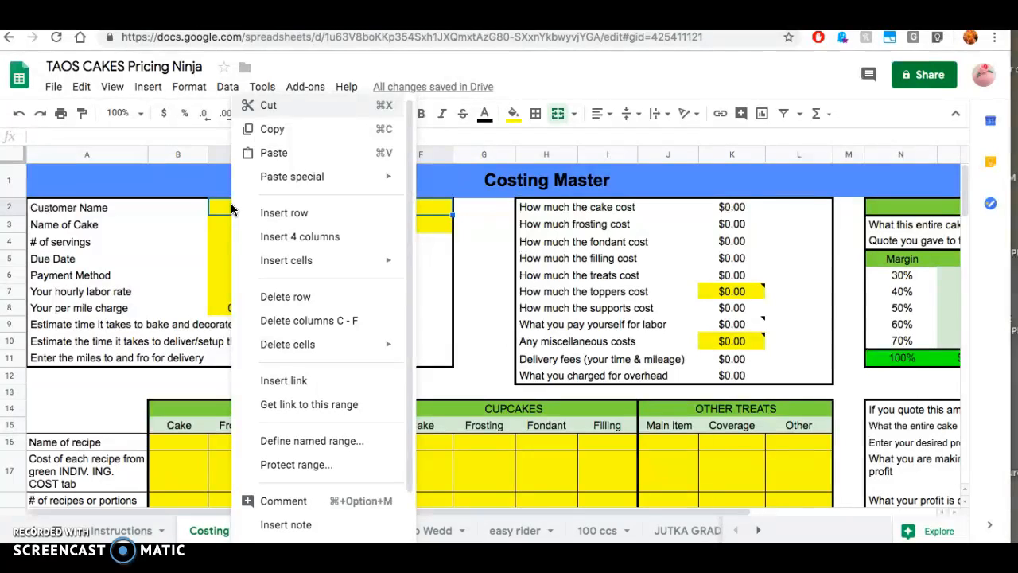
pyautogui.click(309, 390)
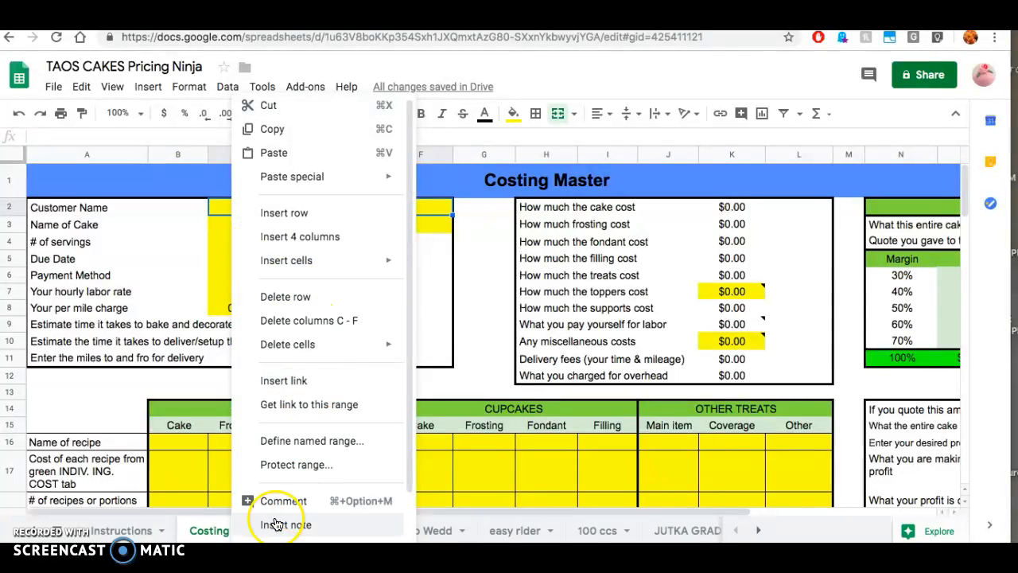
pyautogui.scroll(-2, 275, 525)
pyautogui.click(278, 481)
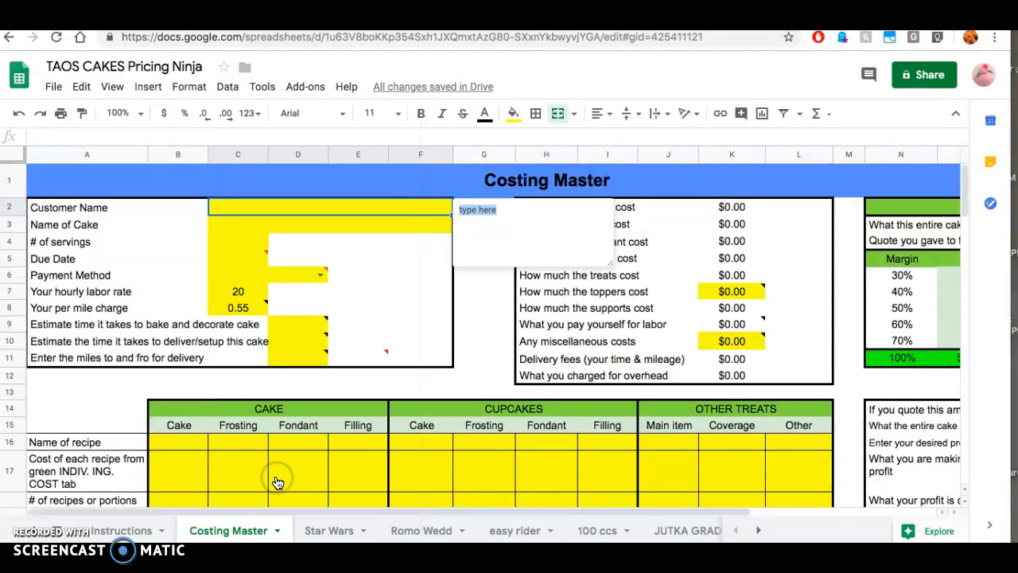
pyautogui.write('I t')
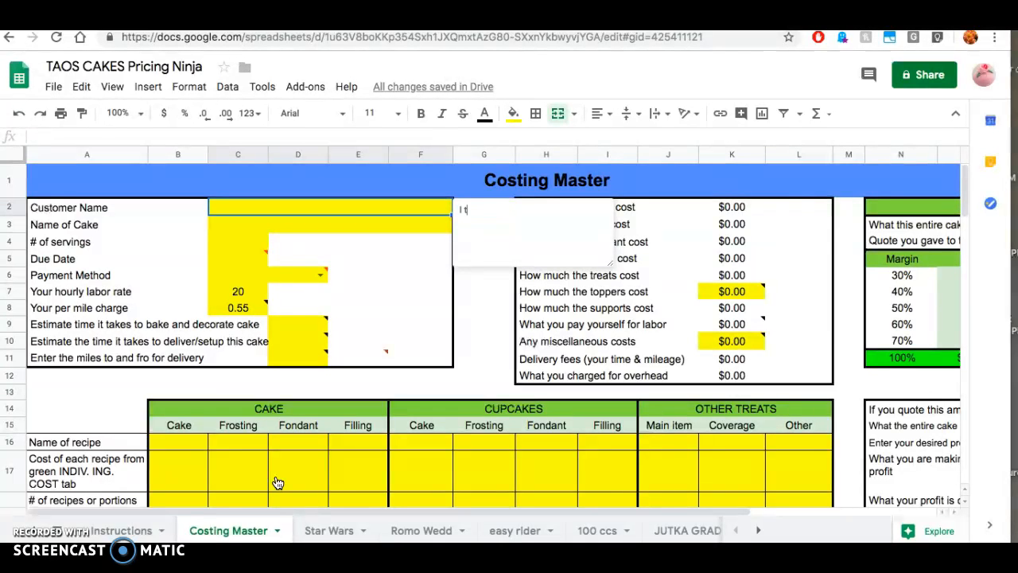
pyautogui.write('ype my note here')
pyautogui.click(477, 326)
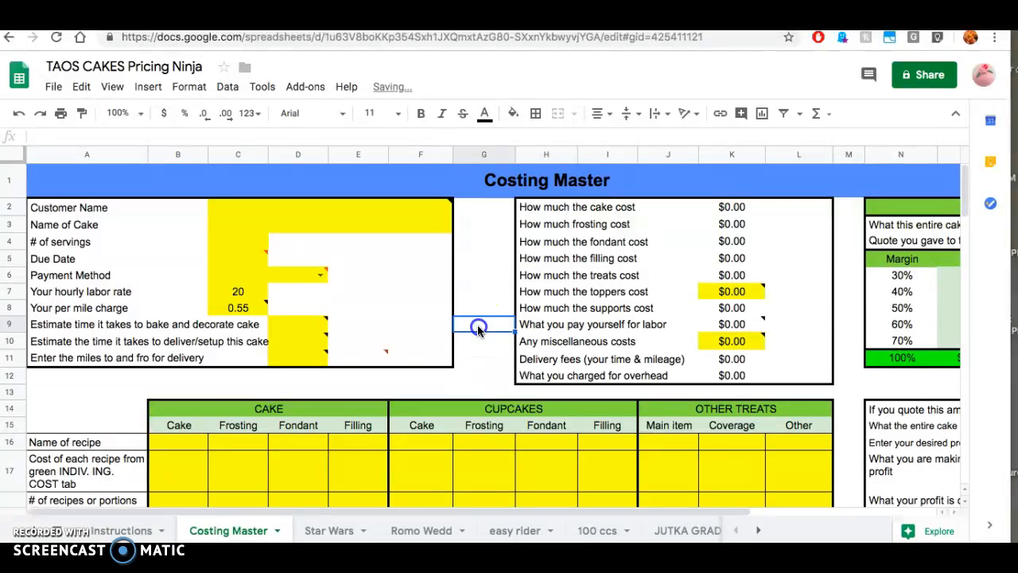
pyautogui.moveTo(449, 203)
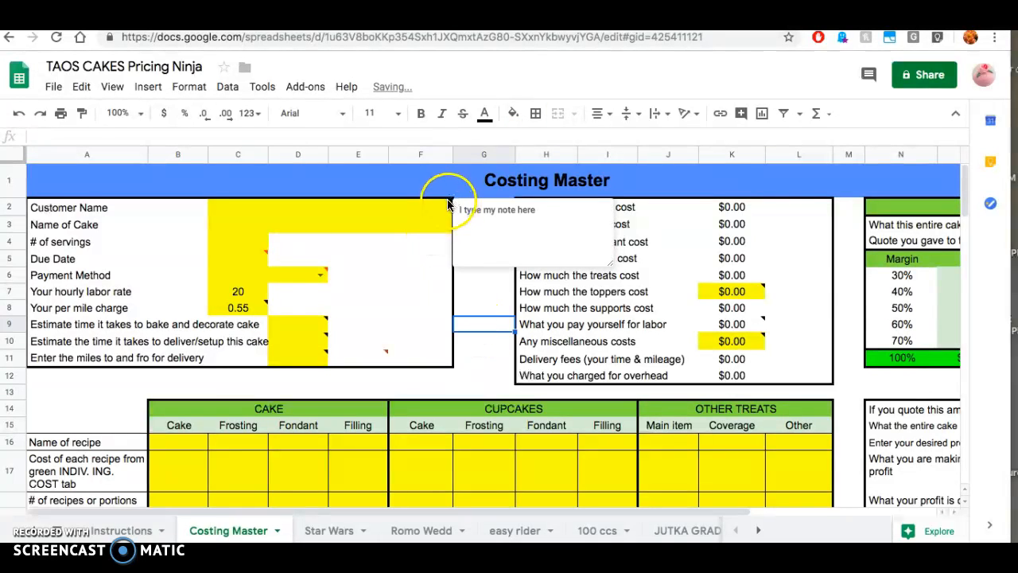
# - Clear the note from the Customer Name entry cell
pyautogui.click(304, 209)
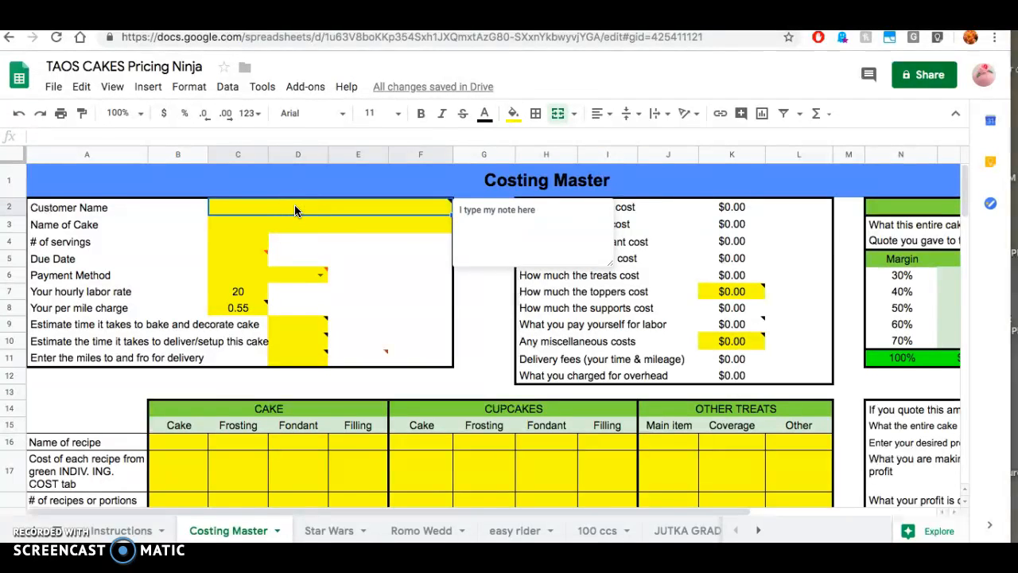
pyautogui.rightClick(295, 209)
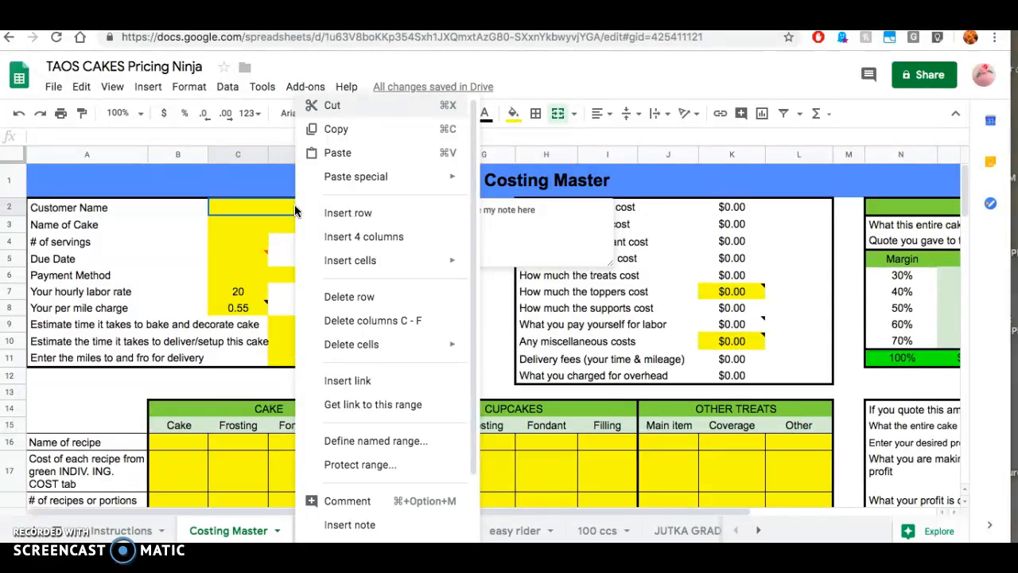
pyautogui.scroll(-2, 382, 426)
pyautogui.scroll(-1, 381, 429)
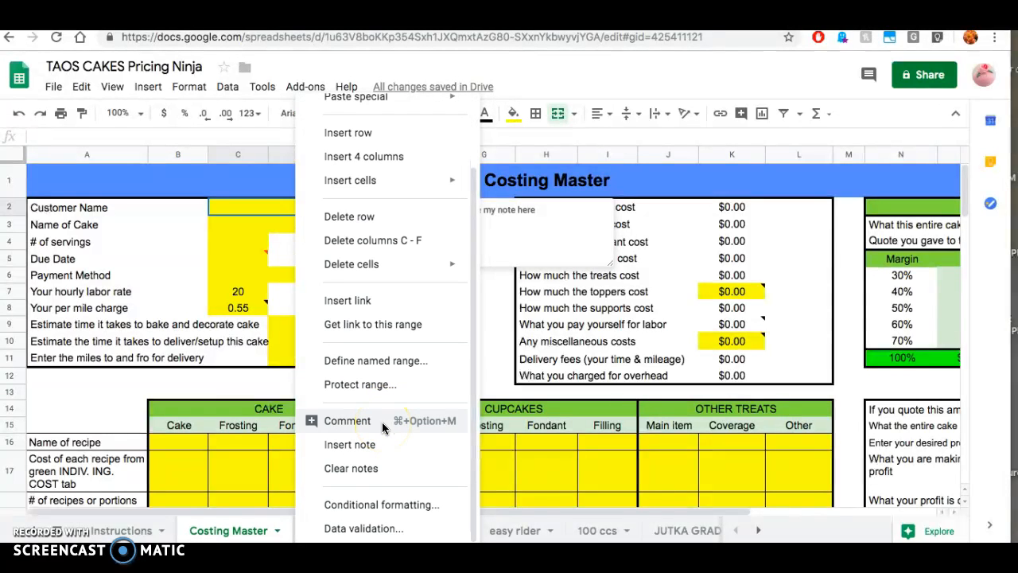
pyautogui.click(360, 471)
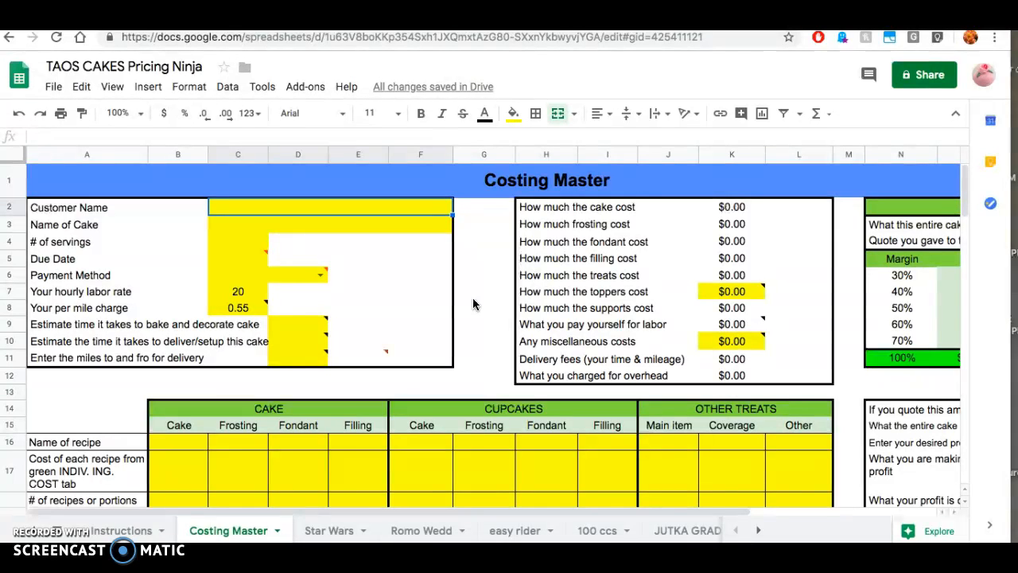
# - Switch to the Indiv. Recipe costs sheet
pyautogui.scroll(-6, 421, 533)
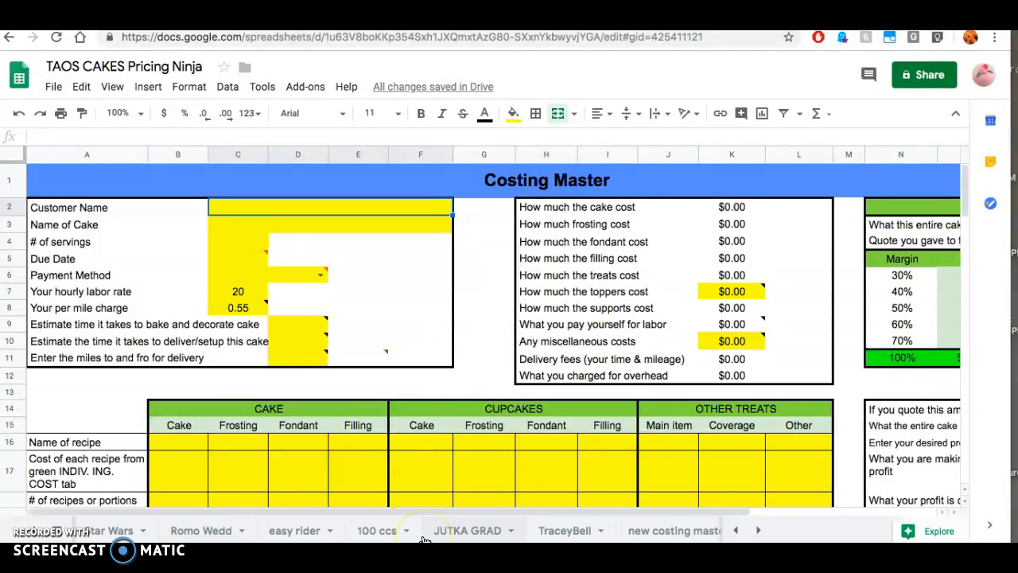
pyautogui.scroll(-3, 424, 532)
pyautogui.click(424, 535)
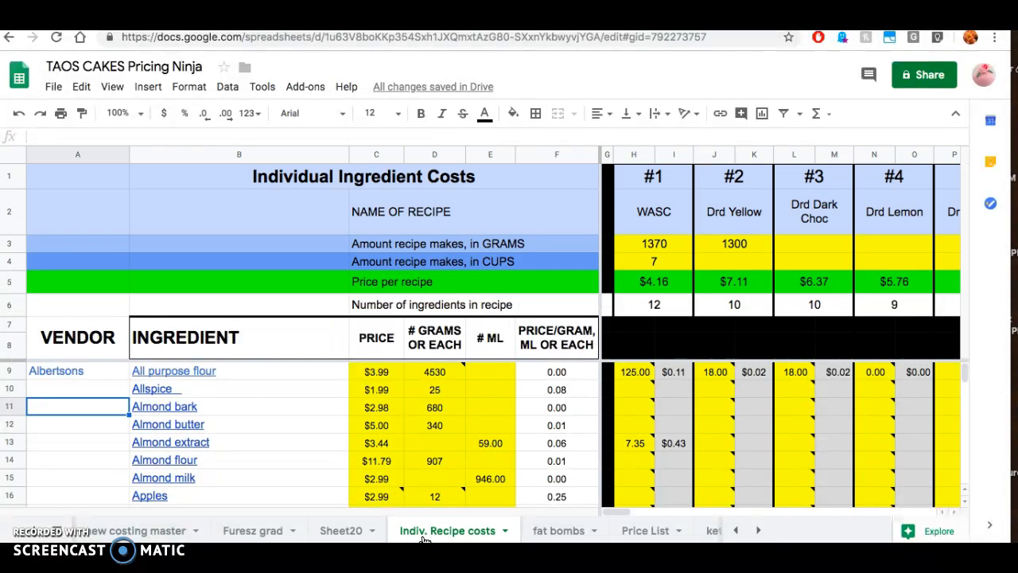
pyautogui.moveTo(191, 376)
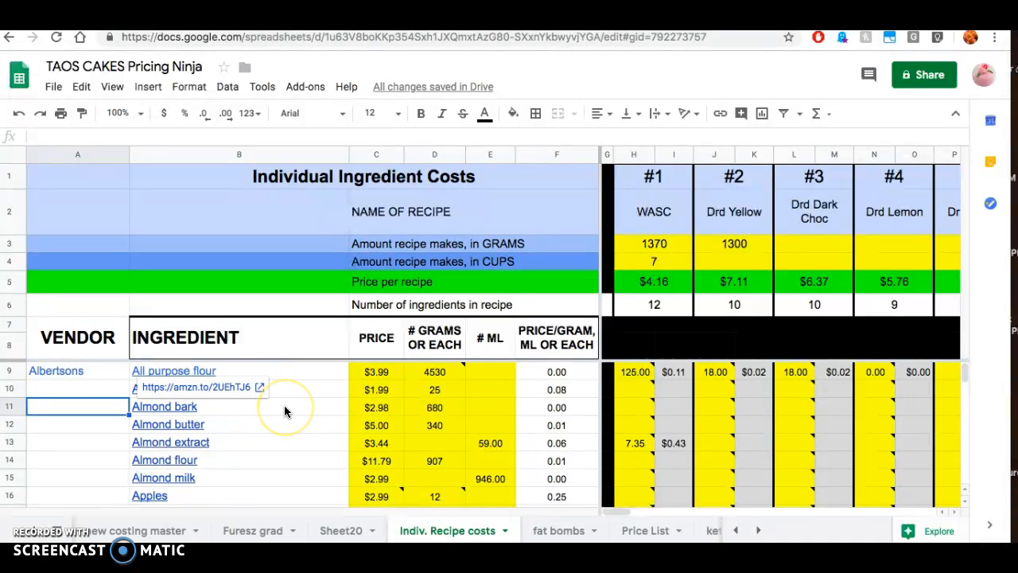
pyautogui.click(205, 375)
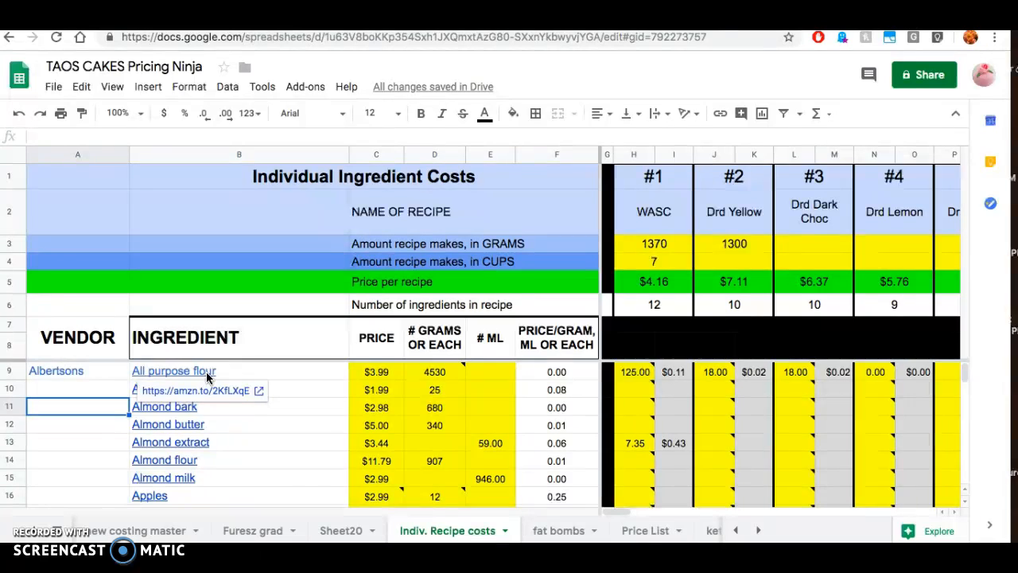
pyautogui.click(208, 375)
pyautogui.click(204, 377)
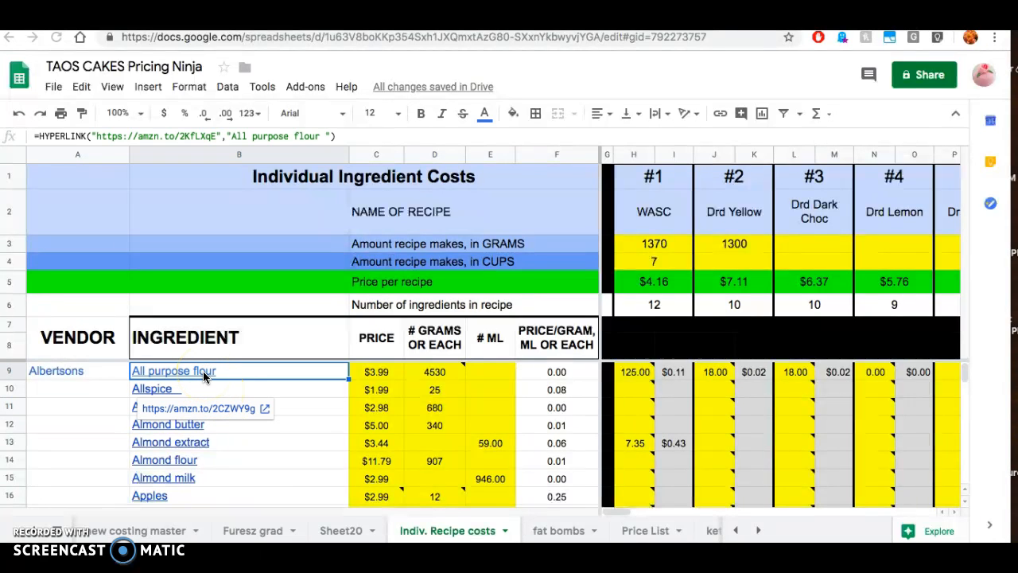
pyautogui.click(204, 377)
pyautogui.rightClick(204, 377)
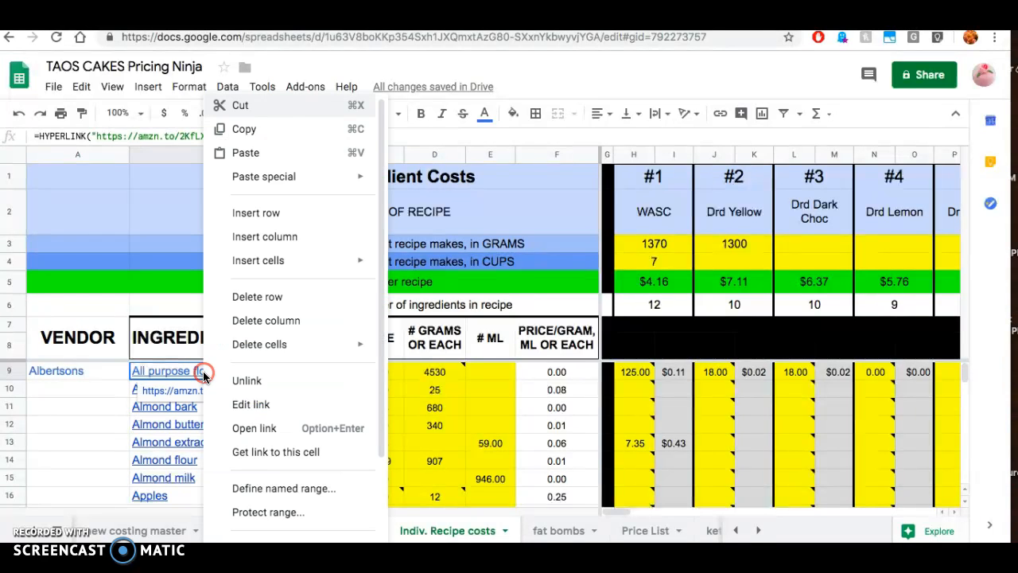
pyautogui.click(251, 406)
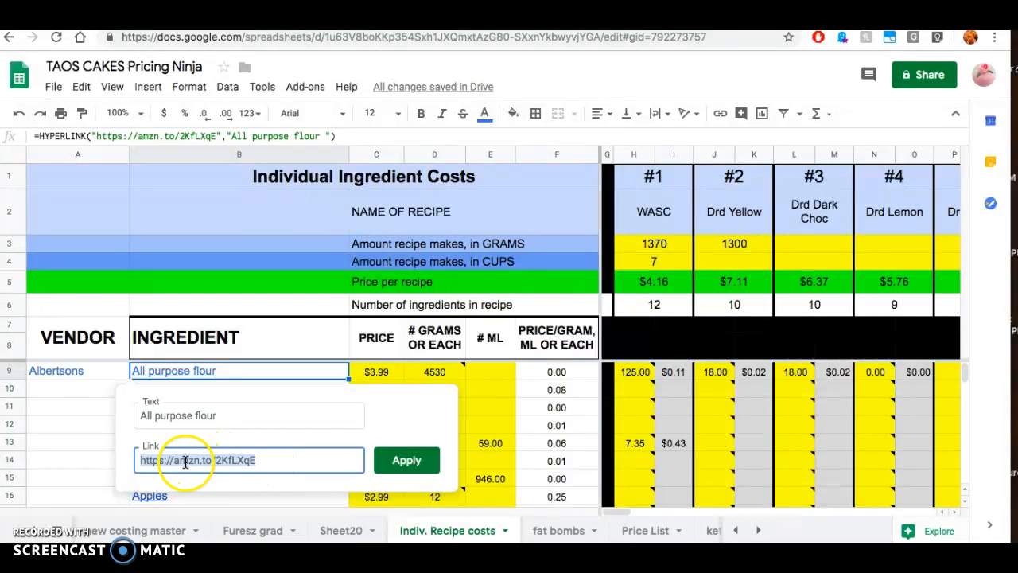
pyautogui.click(404, 463)
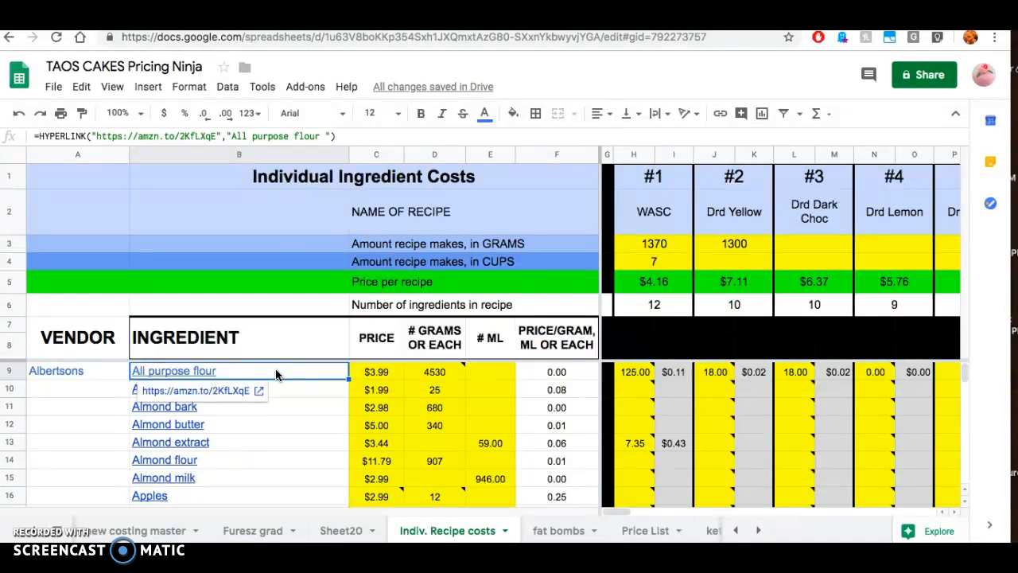
# - Examine the ingredient links and prices farther down the list, including the canned jam entries
pyautogui.scroll(-2, 237, 482)
pyautogui.scroll(-6, 238, 477)
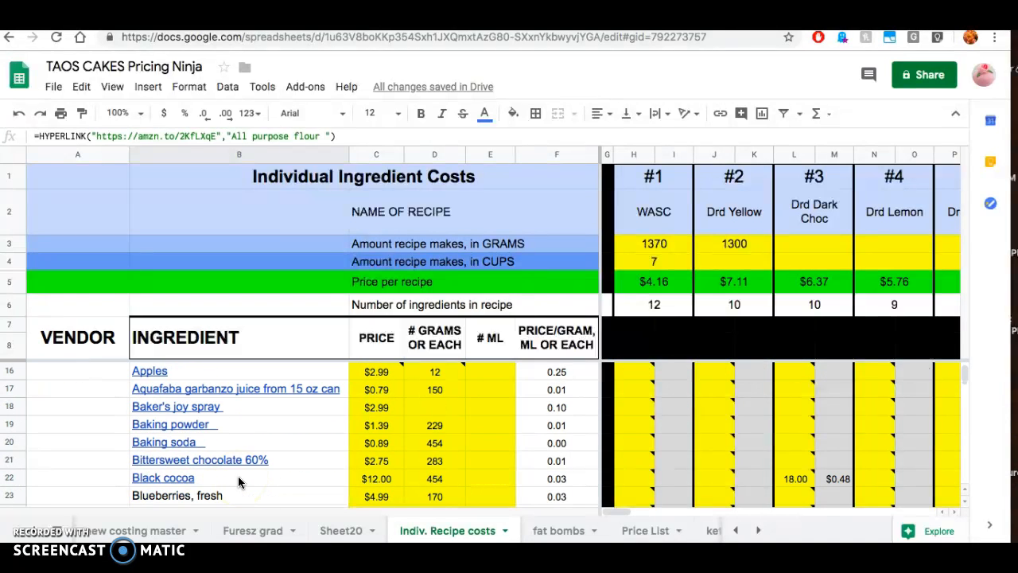
pyautogui.scroll(-3, 237, 480)
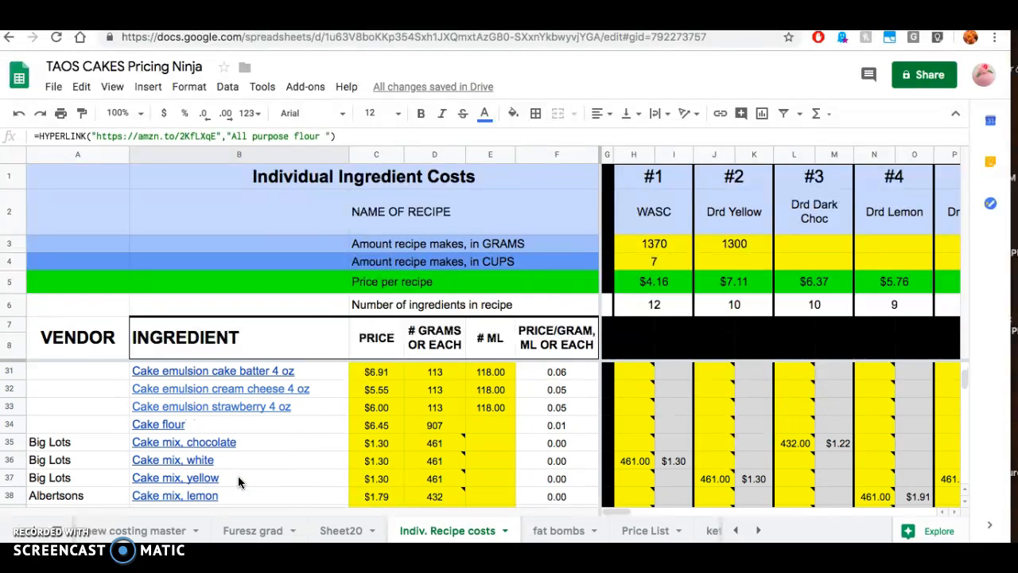
pyautogui.scroll(-3, 238, 480)
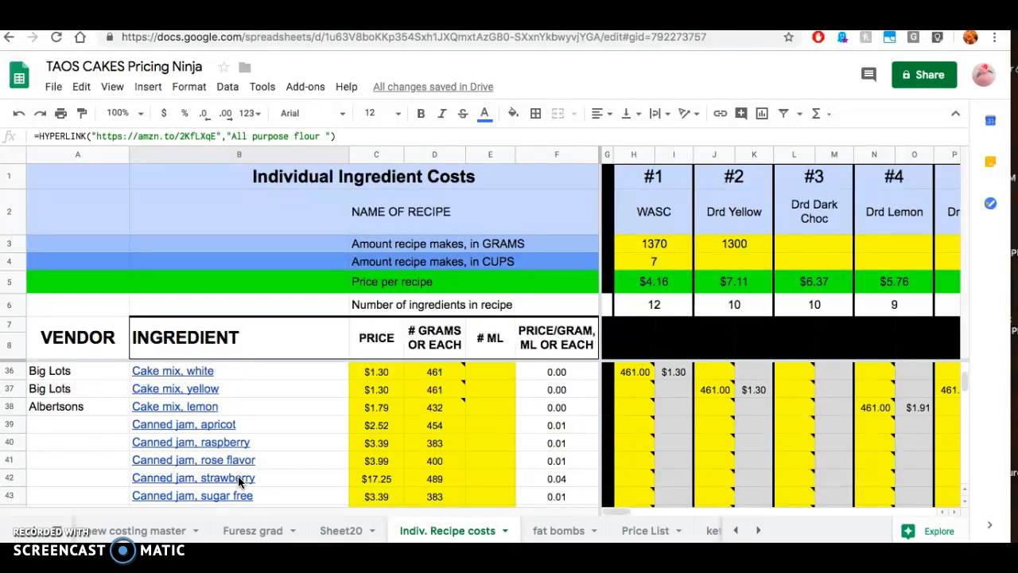
pyautogui.scroll(-3, 239, 481)
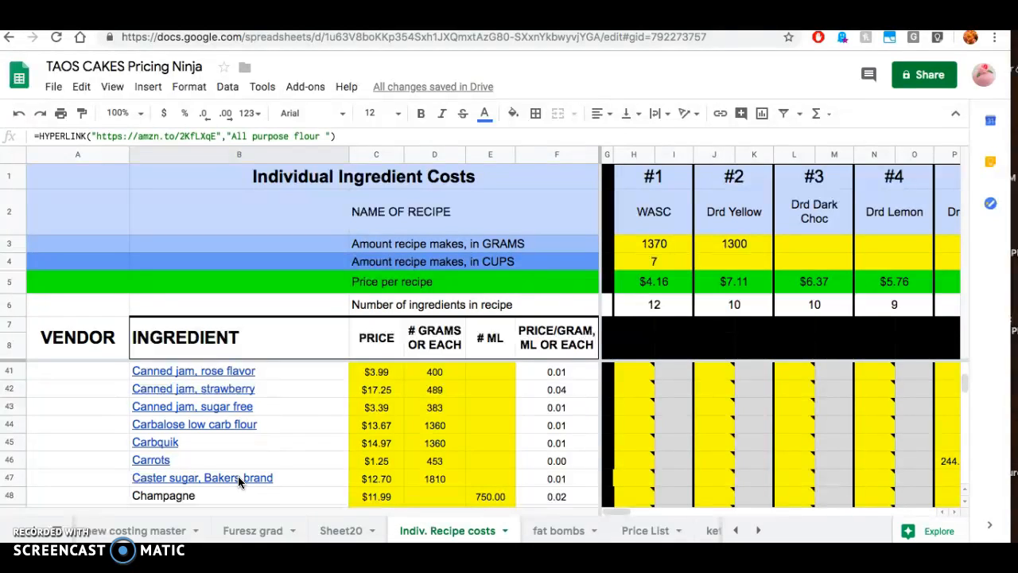
pyautogui.moveTo(300, 370)
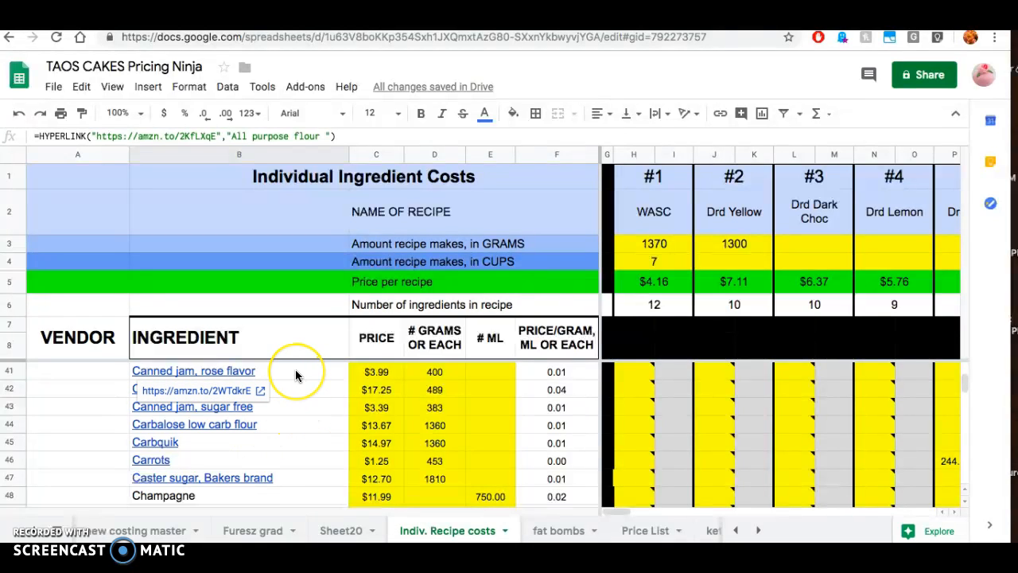
pyautogui.click(234, 372)
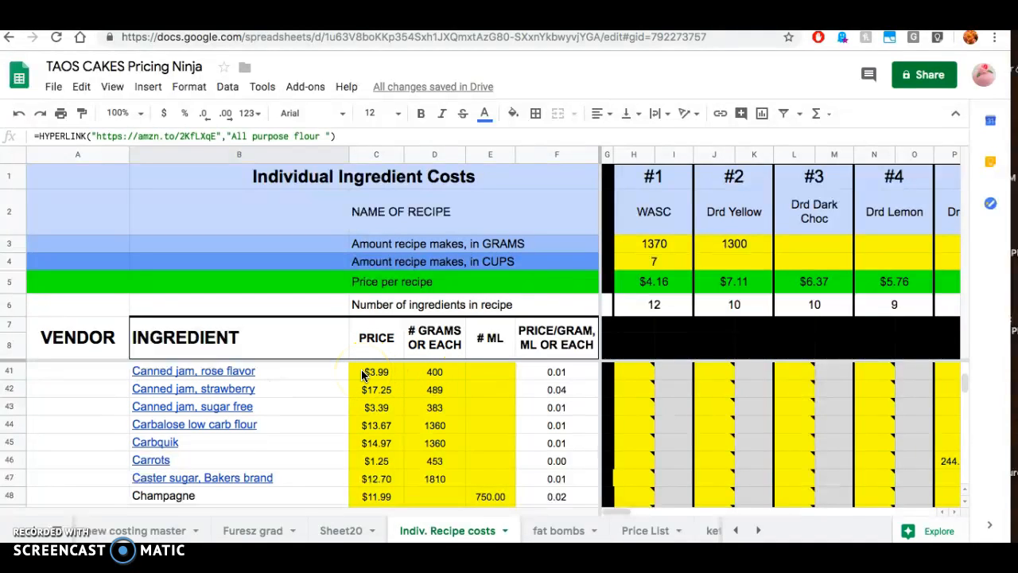
pyautogui.moveTo(299, 388)
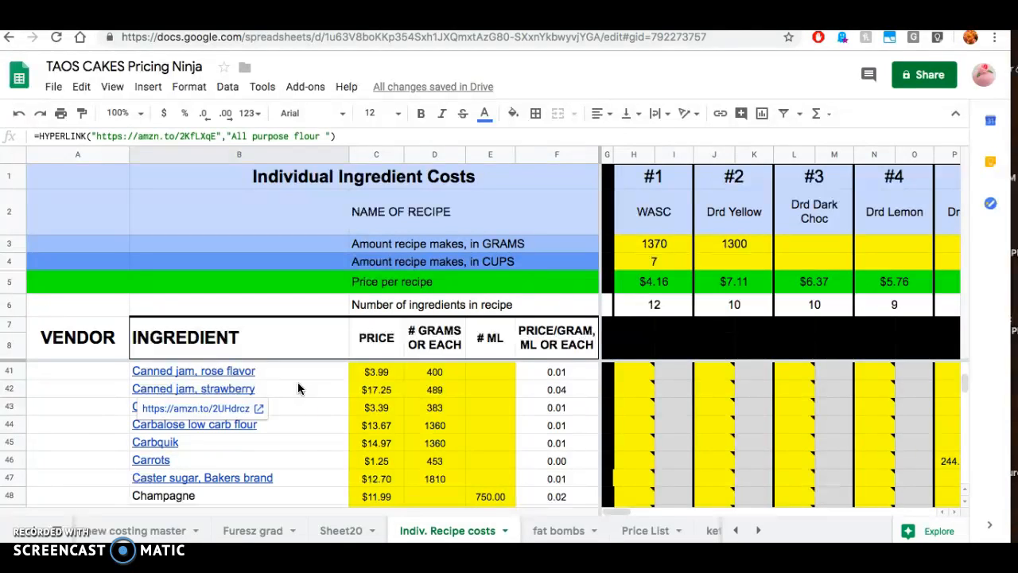
# - Switch to the Costing Master sheet and review the choices in the Payment Method cell's dropdown
pyautogui.scroll(10, 313, 531)
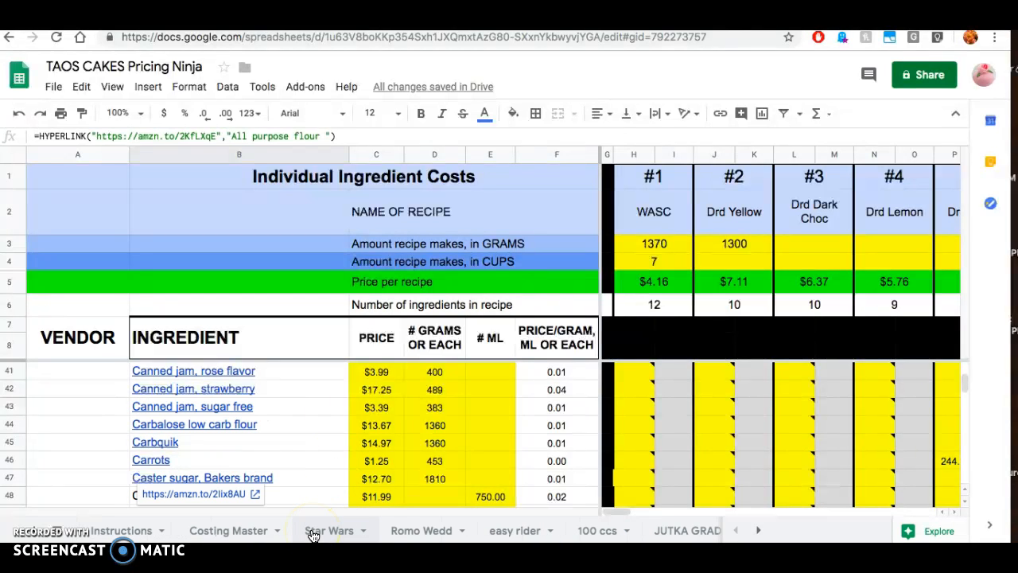
pyautogui.click(226, 531)
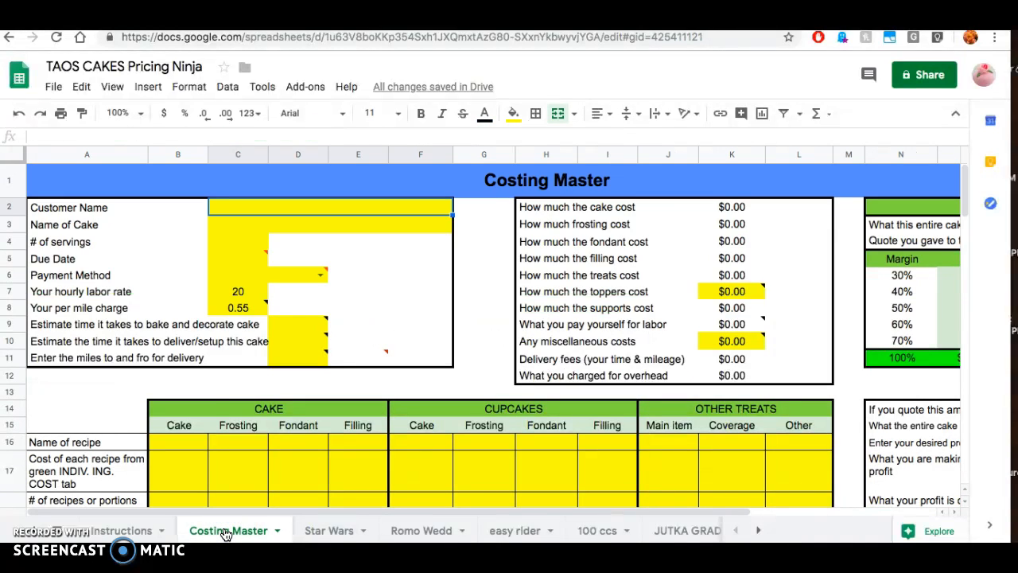
pyautogui.click(322, 276)
pyautogui.click(321, 276)
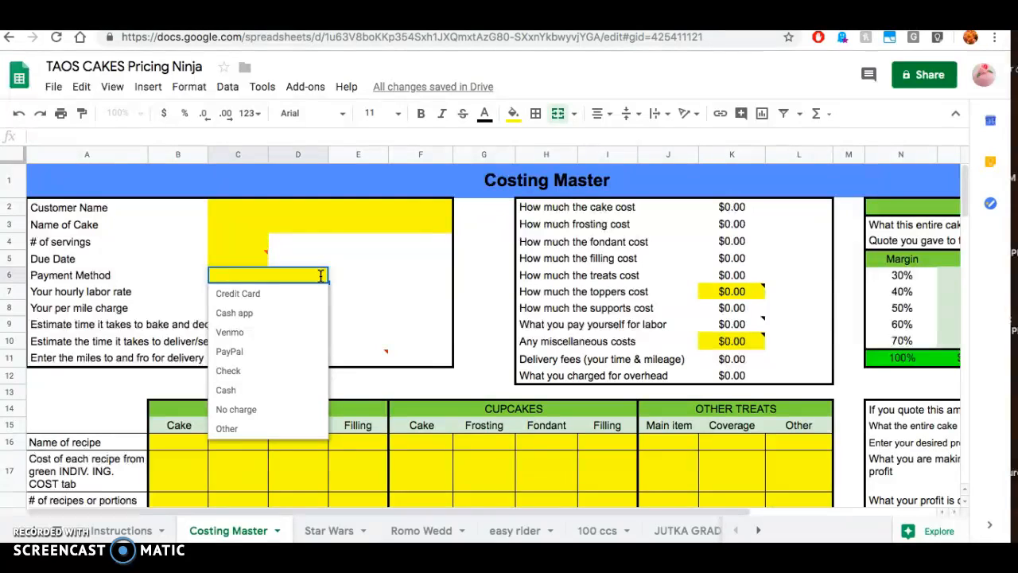
pyautogui.click(274, 294)
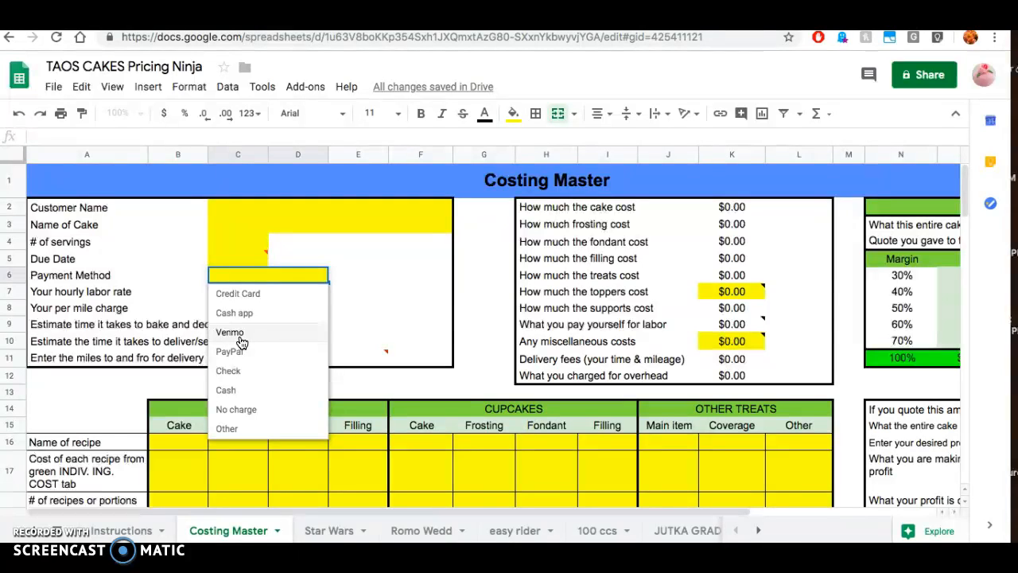
# - Delete and re-enter the Credit Card item in the Payment Method cell's data validation list, save the rule and check the dropdown
pyautogui.click(238, 274)
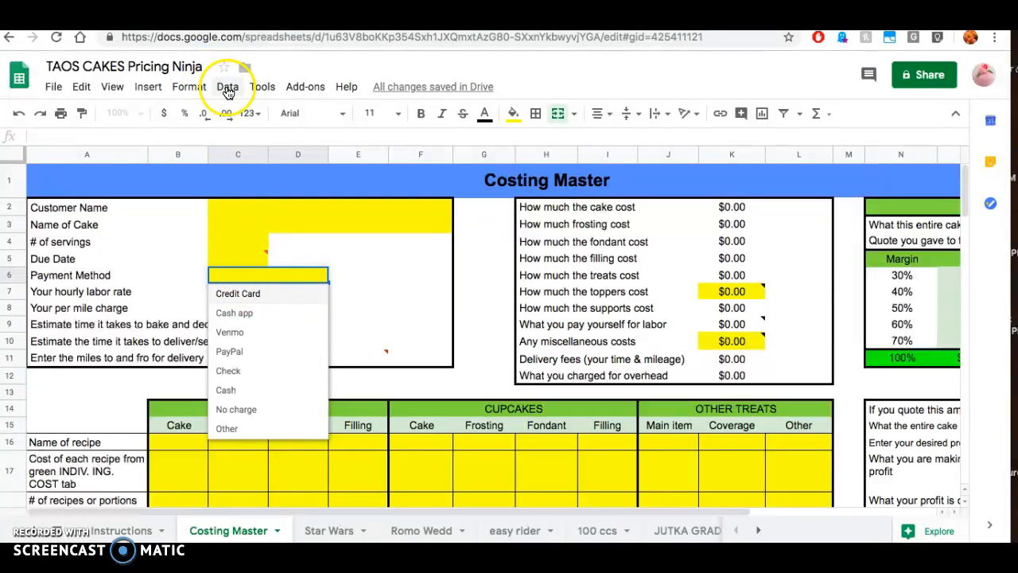
pyautogui.click(229, 89)
pyautogui.click(228, 89)
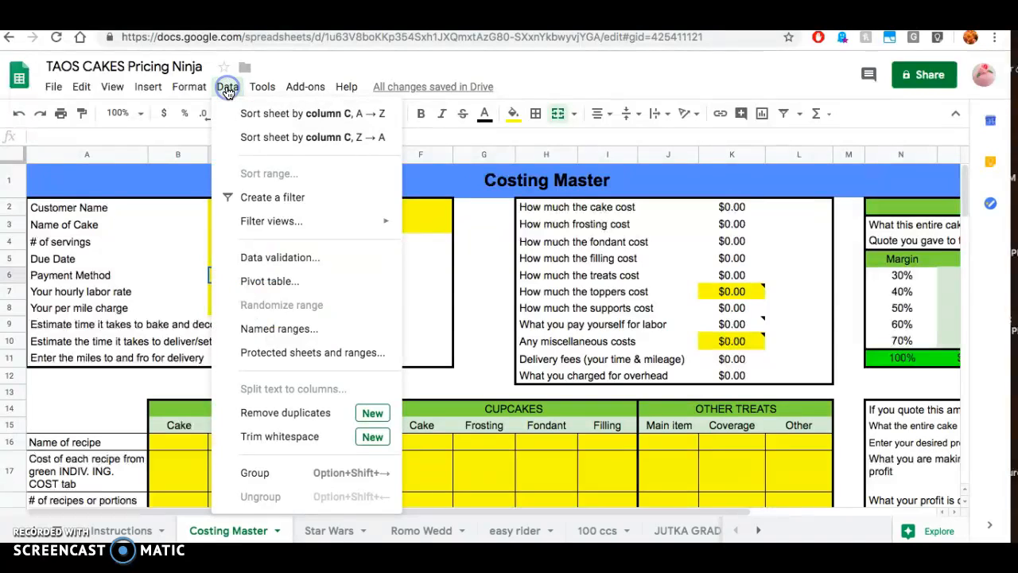
pyautogui.click(272, 259)
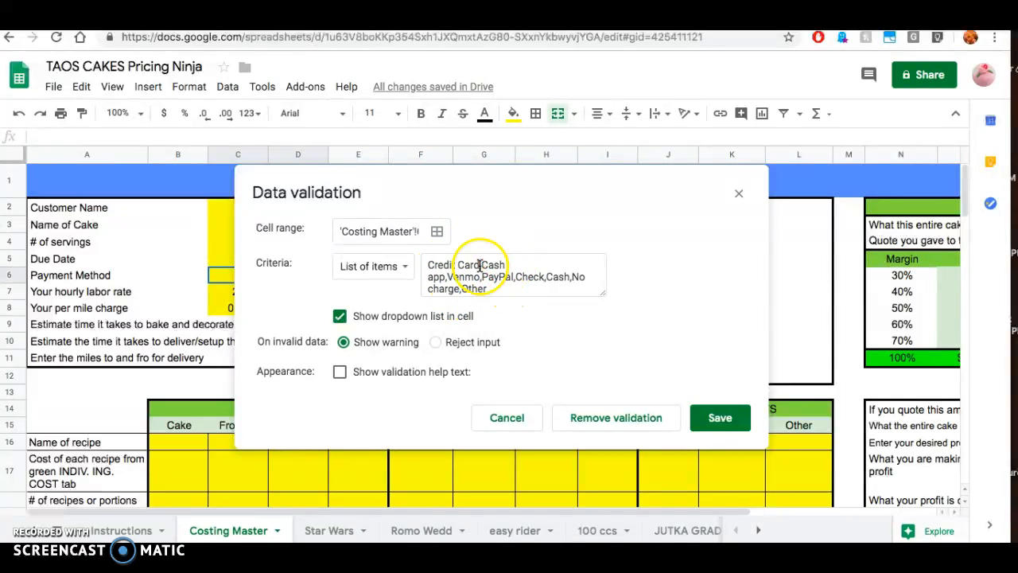
pyautogui.click(477, 266)
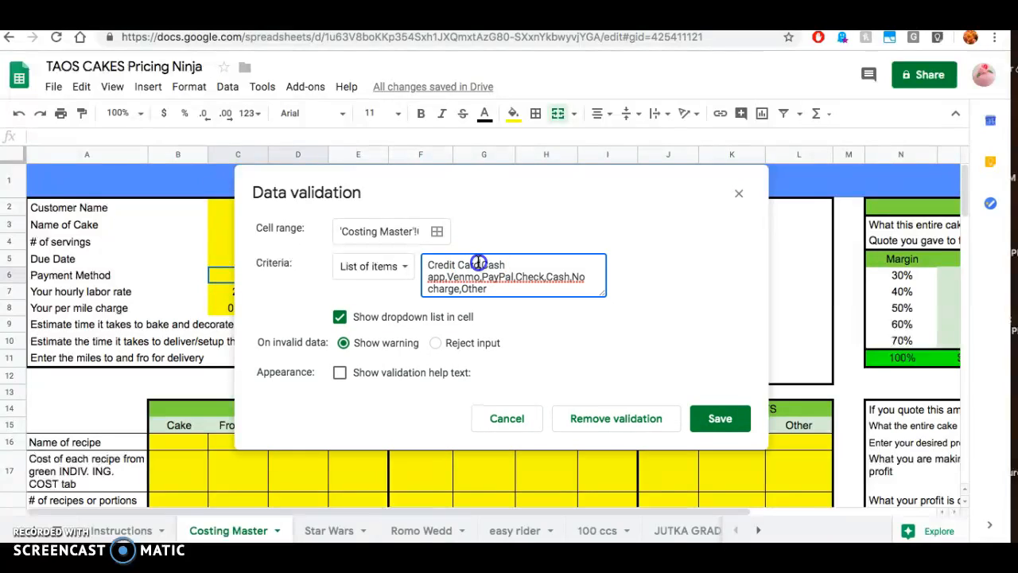
pyautogui.press('BackSpace')
pyautogui.press('BackSpace')
pyautogui.press('BackSpace')
pyautogui.press('BackSpace')
pyautogui.press('BackSpace')
pyautogui.press('BackSpace')
pyautogui.press('BackSpace')
pyautogui.press('BackSpace')
pyautogui.press('BackSpace')
pyautogui.press('BackSpace')
pyautogui.press('BackSpace')
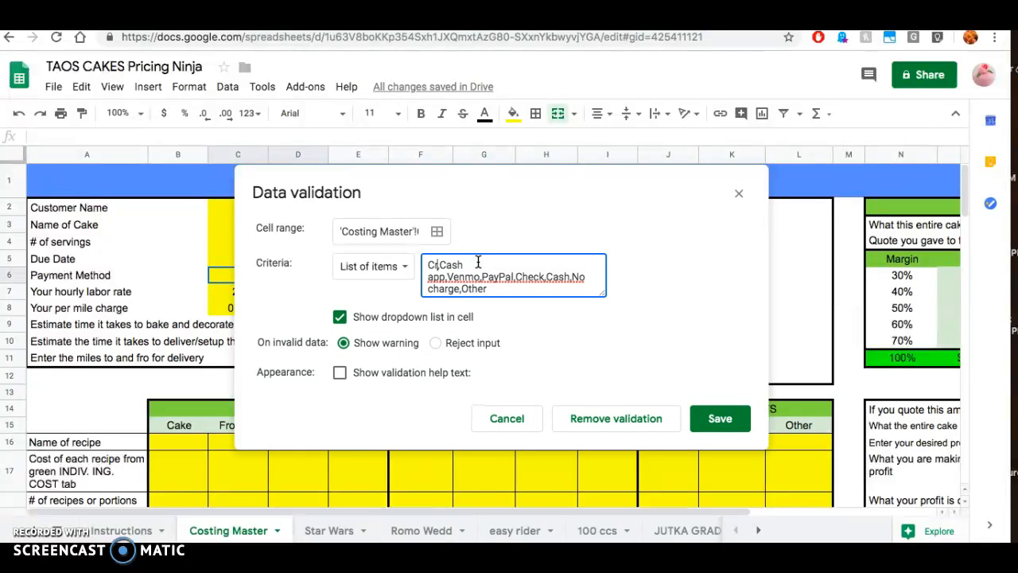
pyautogui.write('Credit Card,')
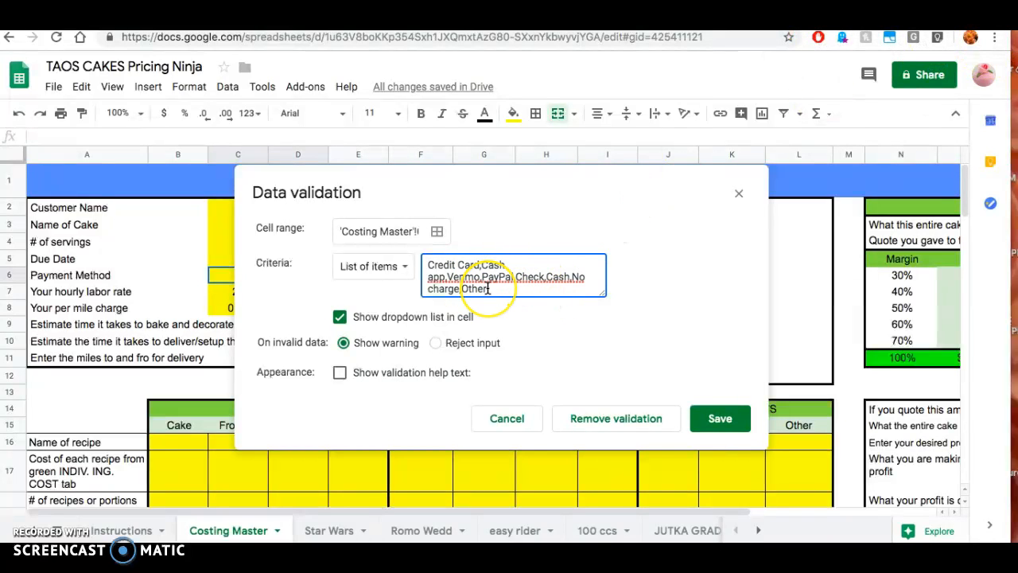
pyautogui.click(718, 422)
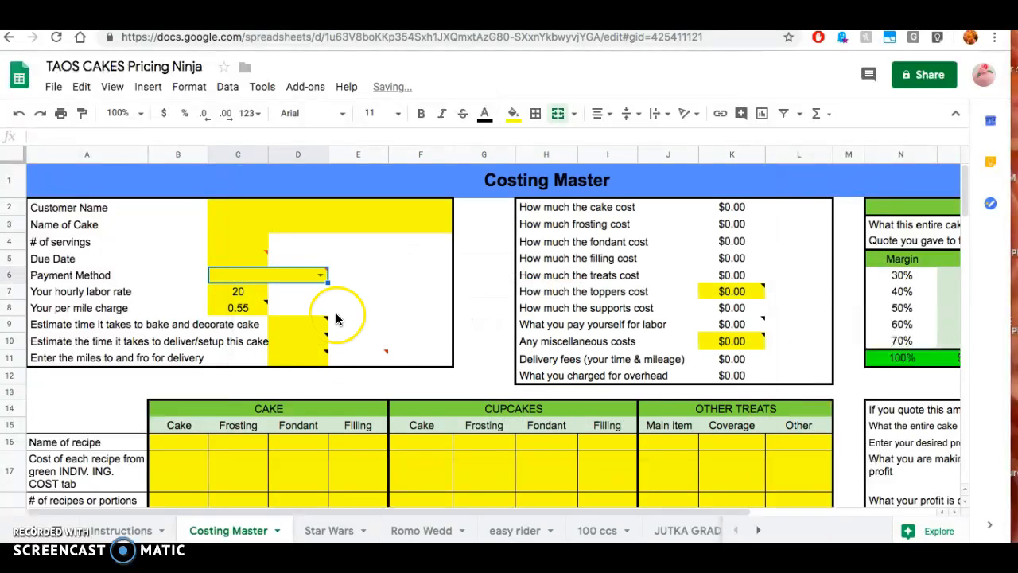
pyautogui.click(322, 277)
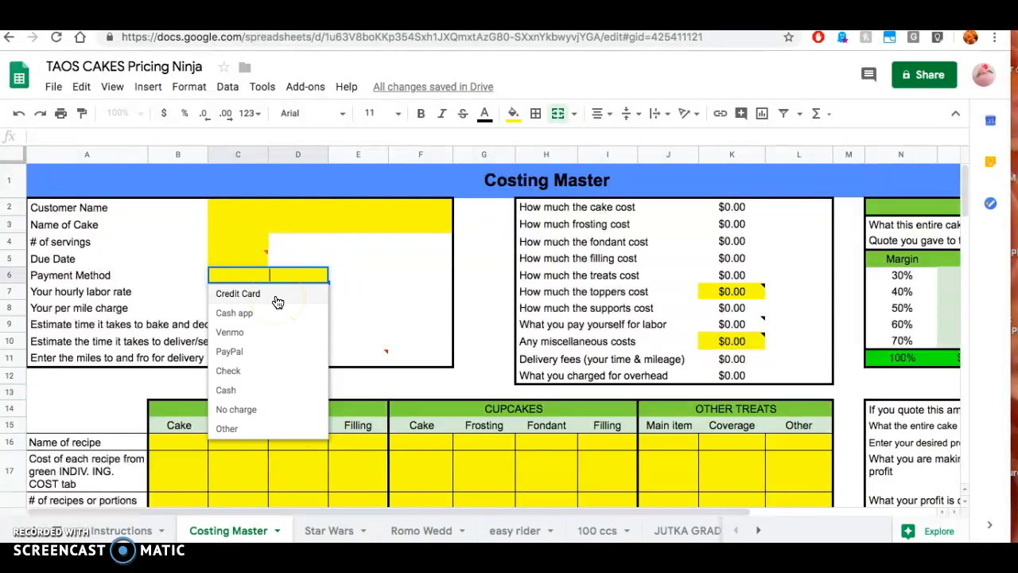
pyautogui.click(474, 275)
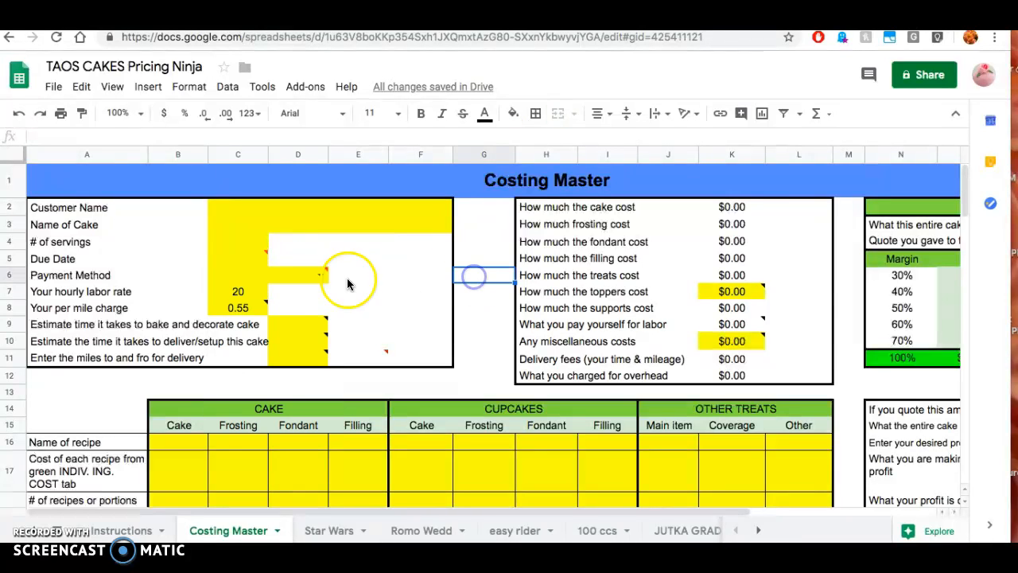
# - Review the Payment Method cell's data validation settings again, save them and view the dropdown choices
pyautogui.click(281, 276)
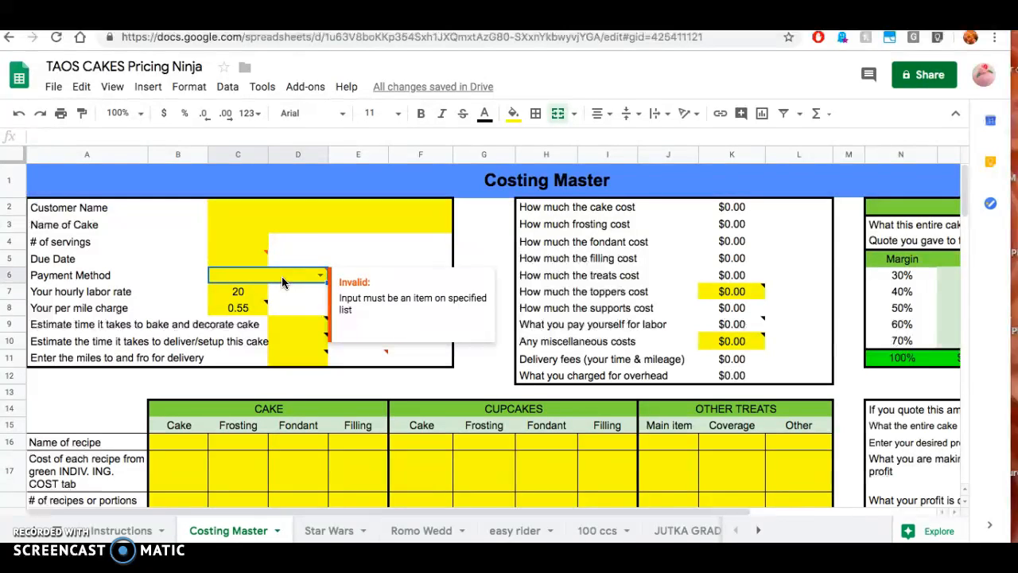
pyautogui.click(229, 89)
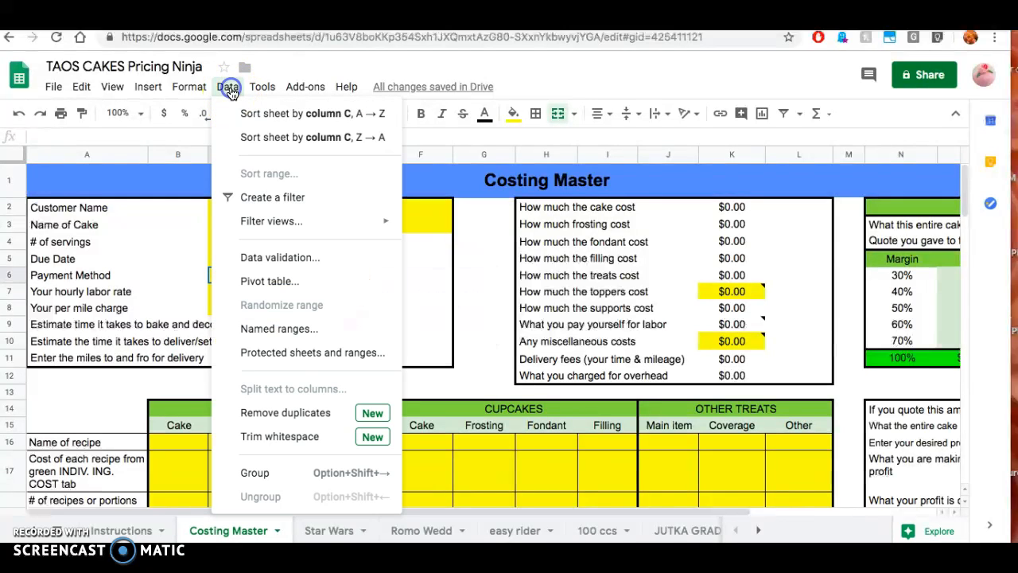
pyautogui.click(280, 257)
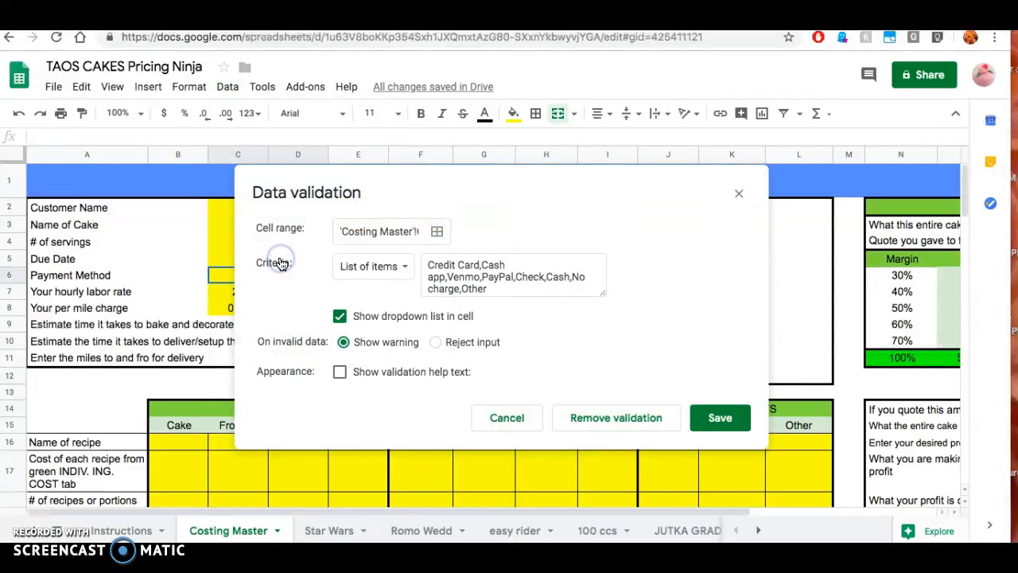
pyautogui.click(612, 418)
pyautogui.click(718, 418)
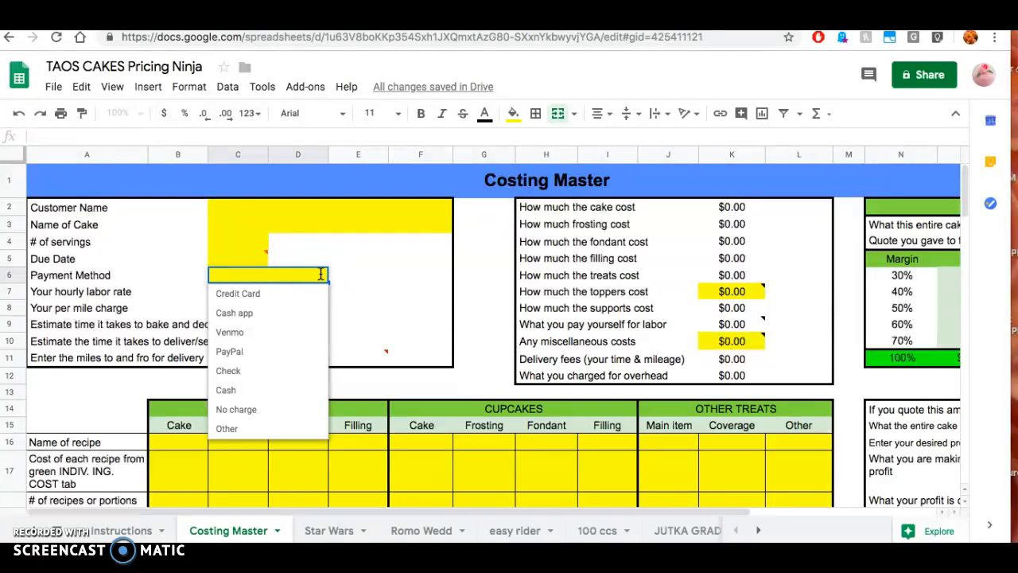
pyautogui.click(477, 292)
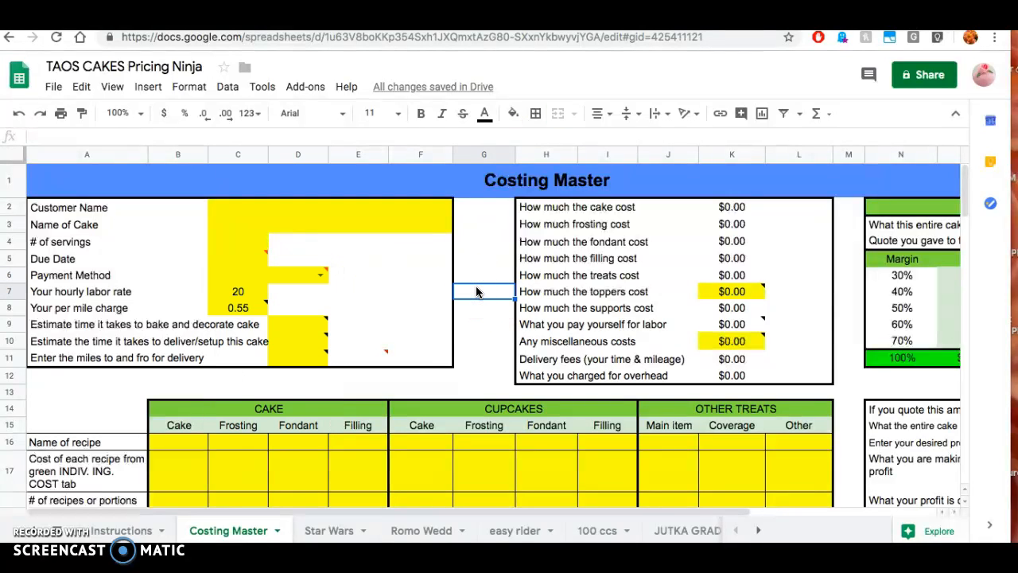